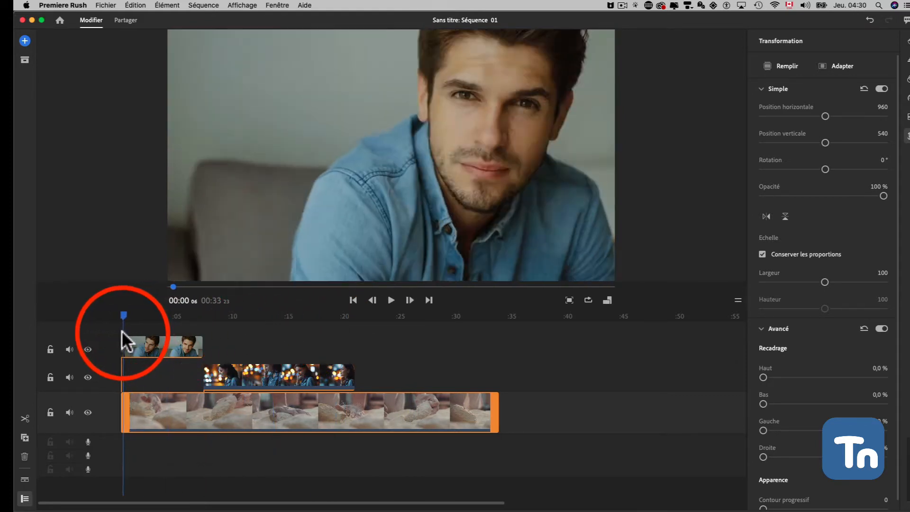
Select the man's portrait clip and flip it horizontally in the Transform settings
click(138, 345)
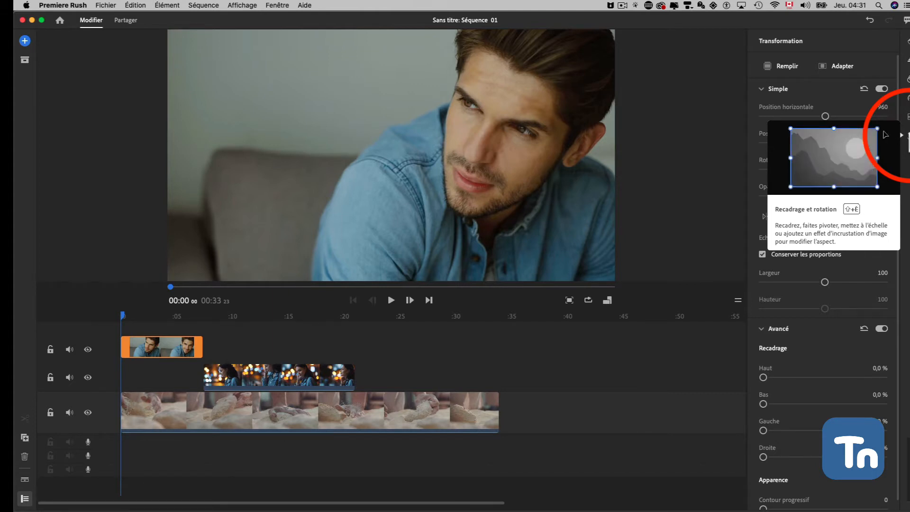
click(906, 135)
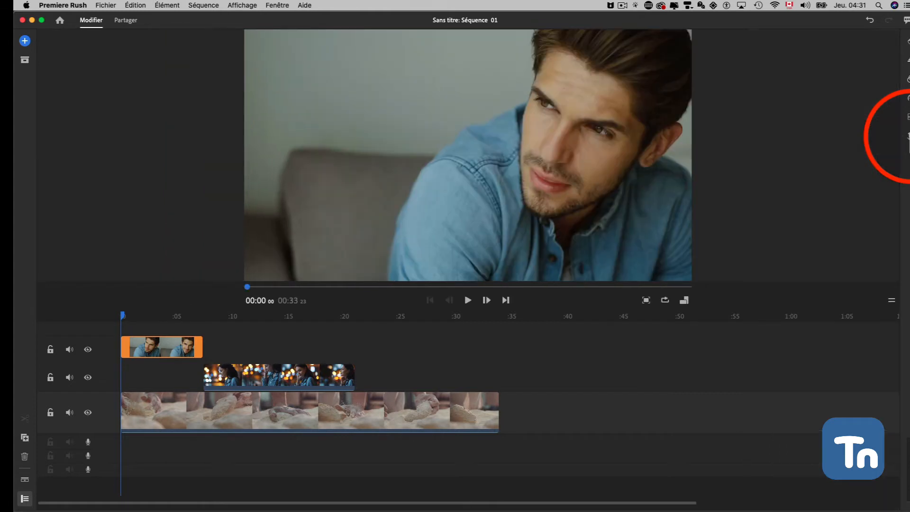
click(906, 135)
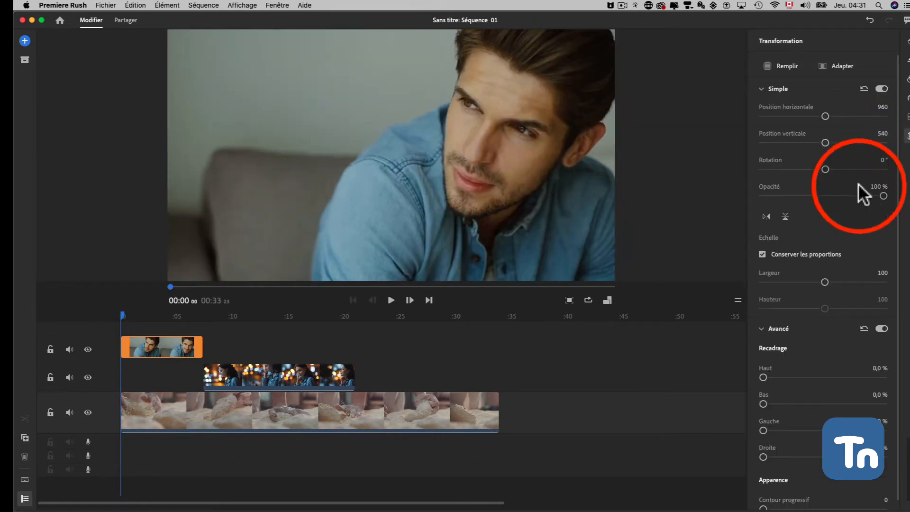
click(766, 216)
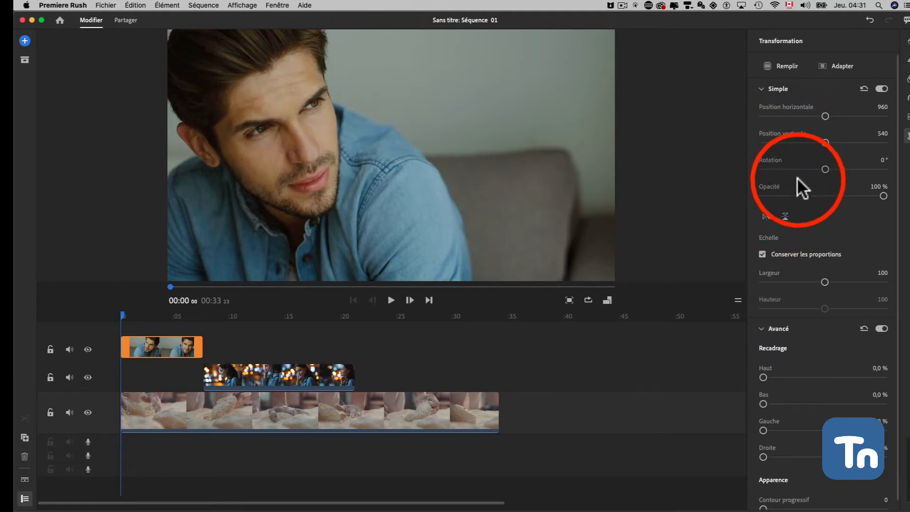
Try adjusting the man's clip's position, opacity and rotation, and reset the rotation to 0°
drag(825, 116, 821, 138)
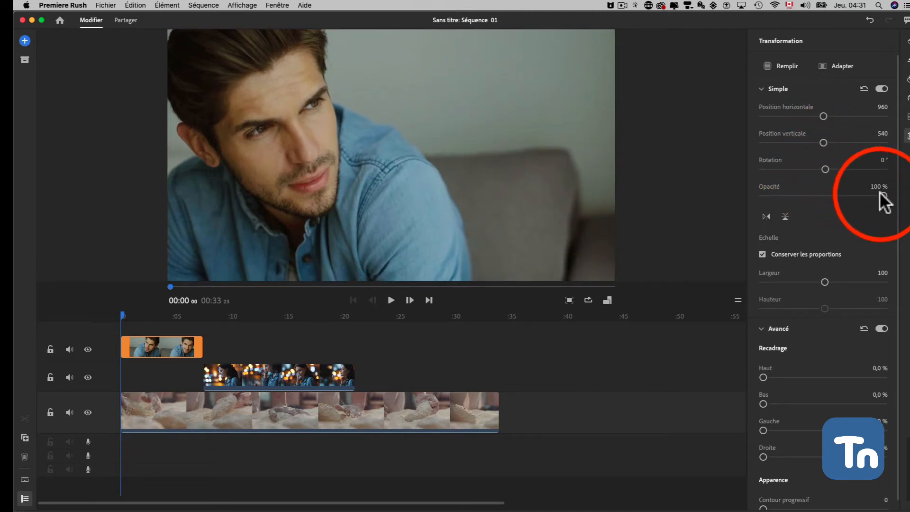
mouse_move(880, 194)
mouse_down()
mouse_move(832, 194)
mouse_move(874, 194)
mouse_up()
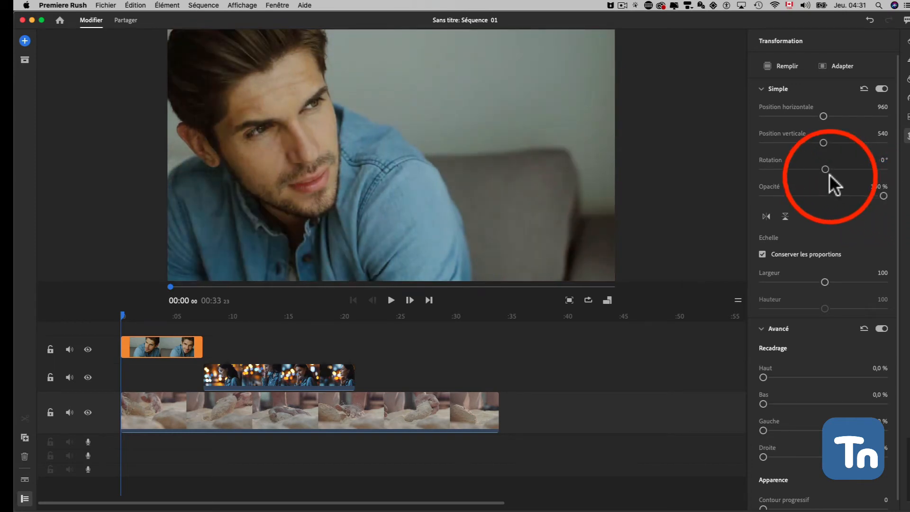
drag(826, 168, 871, 163)
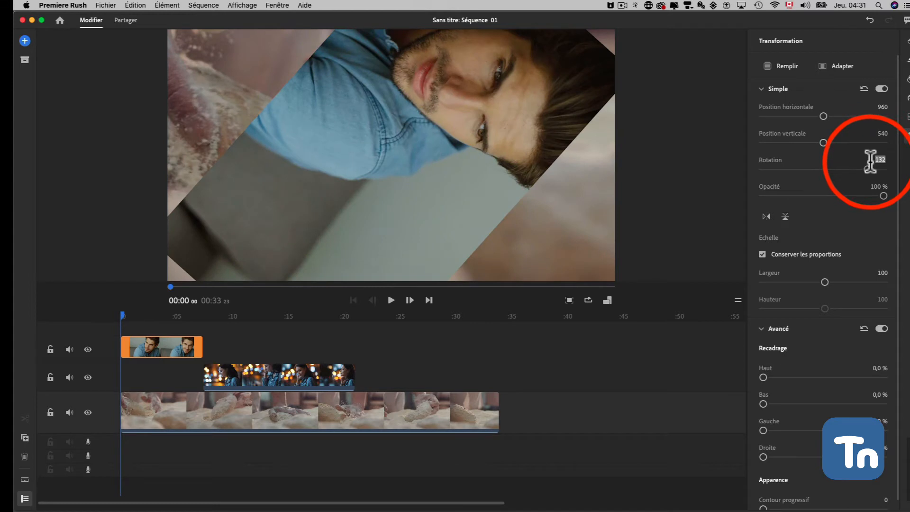
text(0)
key(Return)
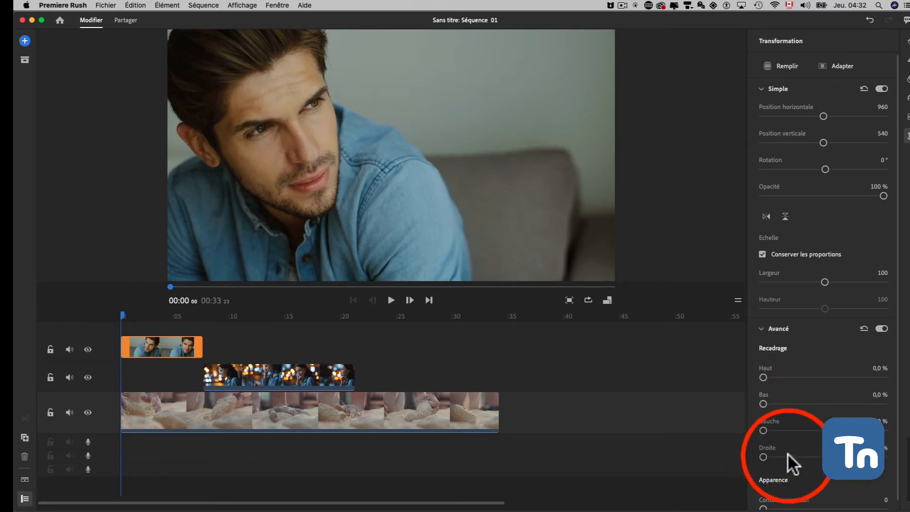
Crop the man's clip from its right side and the woman's clip from its left side to about half the frame
drag(763, 457, 827, 456)
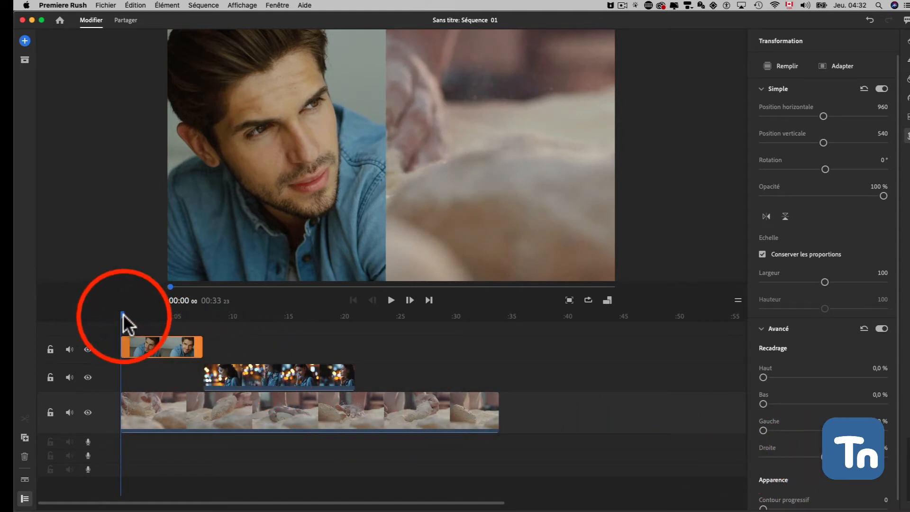
drag(123, 314, 204, 317)
click(231, 372)
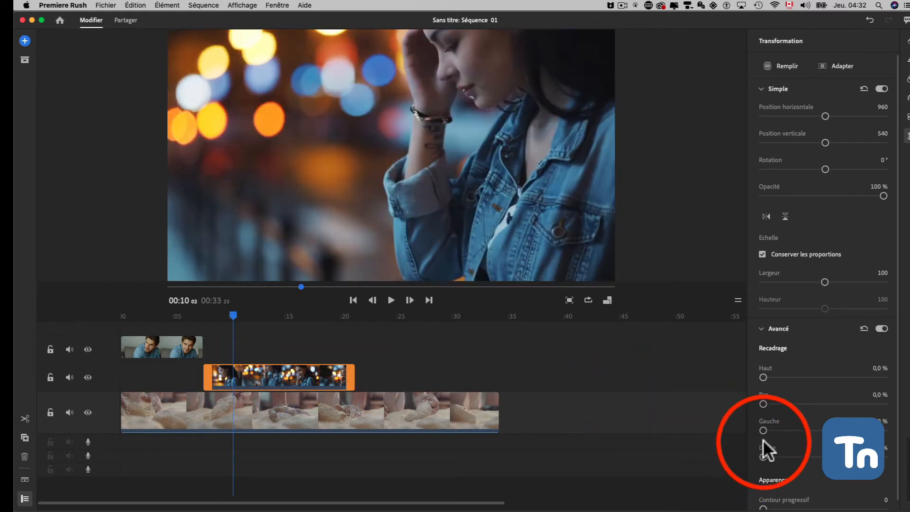
drag(763, 430, 819, 430)
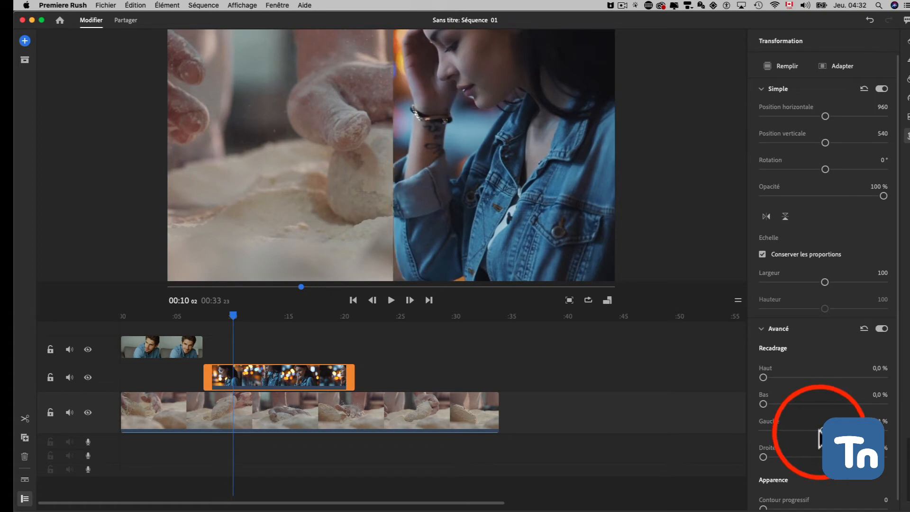
Move the woman's clip about 2.4 seconds earlier to overlap the man's clip, and align its left crop with his cropped edge
drag(306, 371, 275, 369)
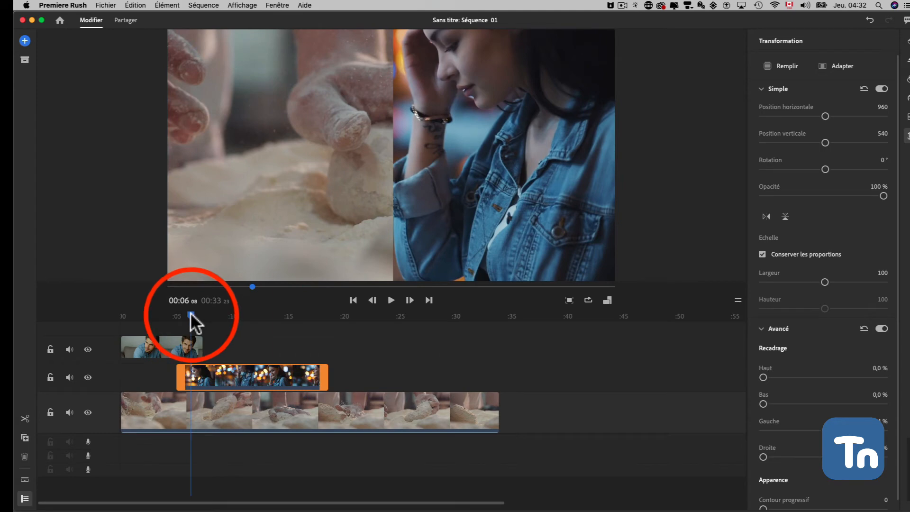
drag(189, 312, 187, 313)
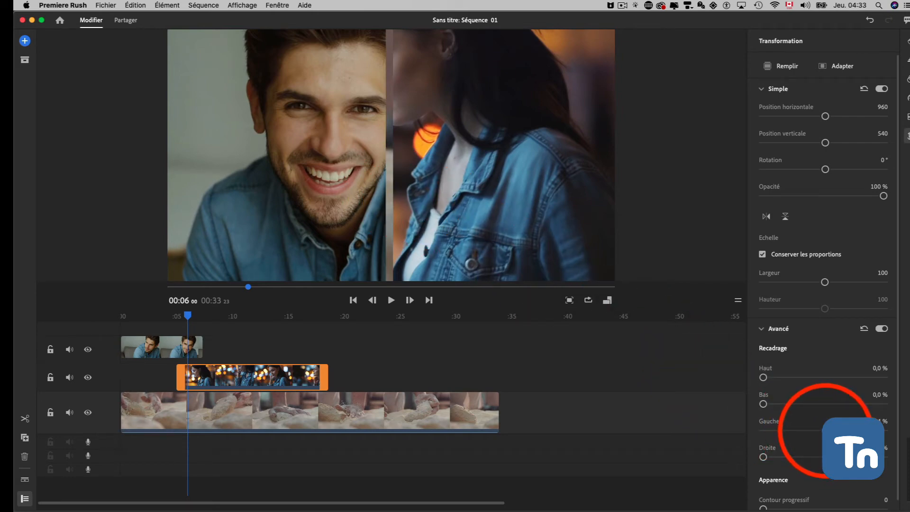
drag(825, 431, 818, 432)
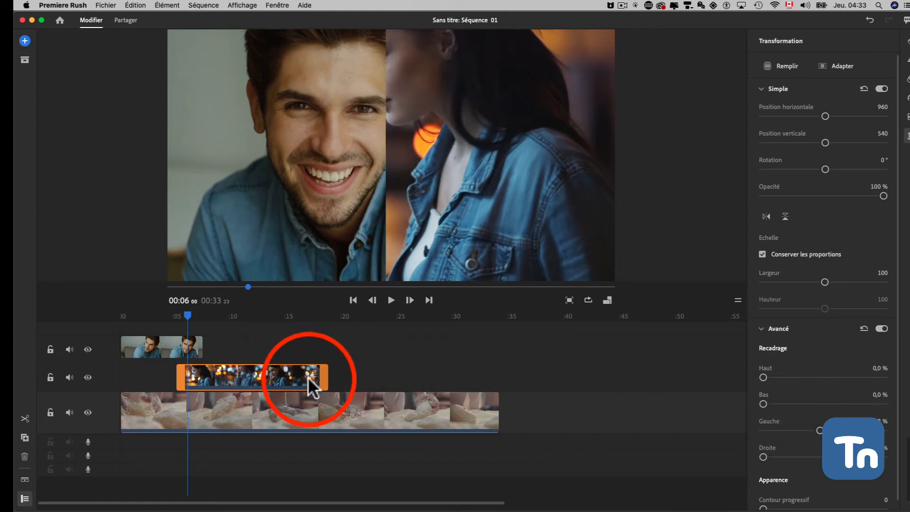
Set the woman's clip's horizontal position to 1187 and reduce its left crop until it meets the man's clip at mid-frame
drag(188, 317, 232, 323)
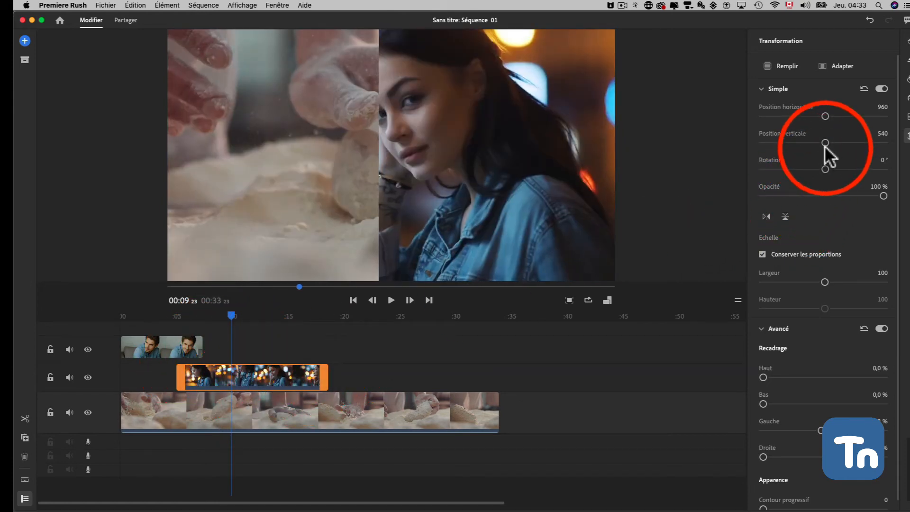
drag(826, 116, 828, 116)
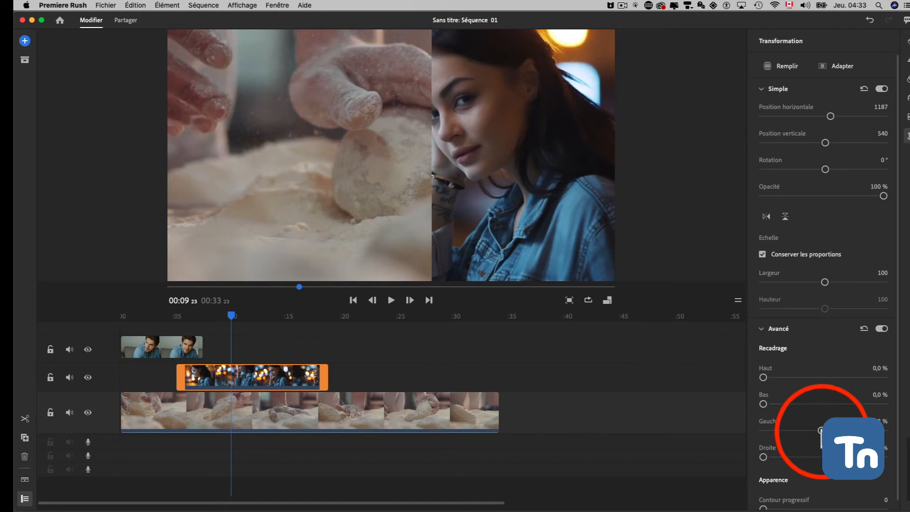
drag(821, 431, 809, 430)
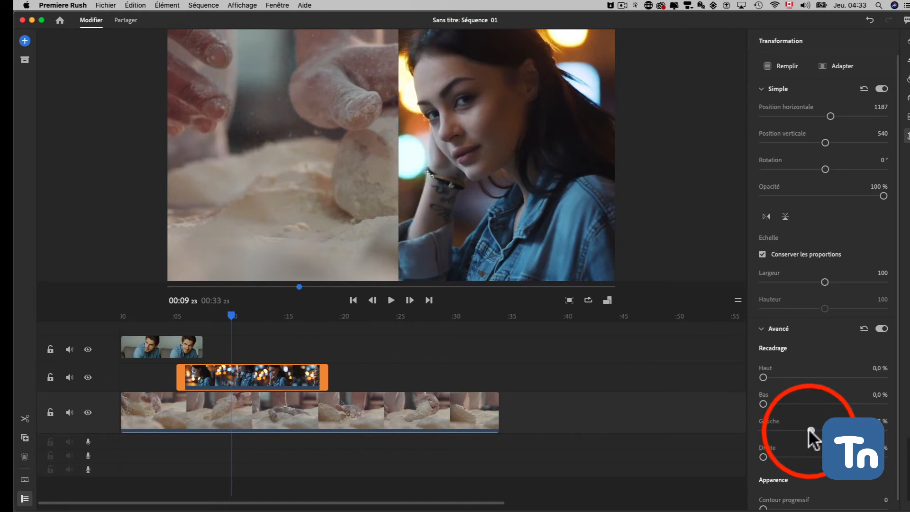
drag(233, 314, 201, 317)
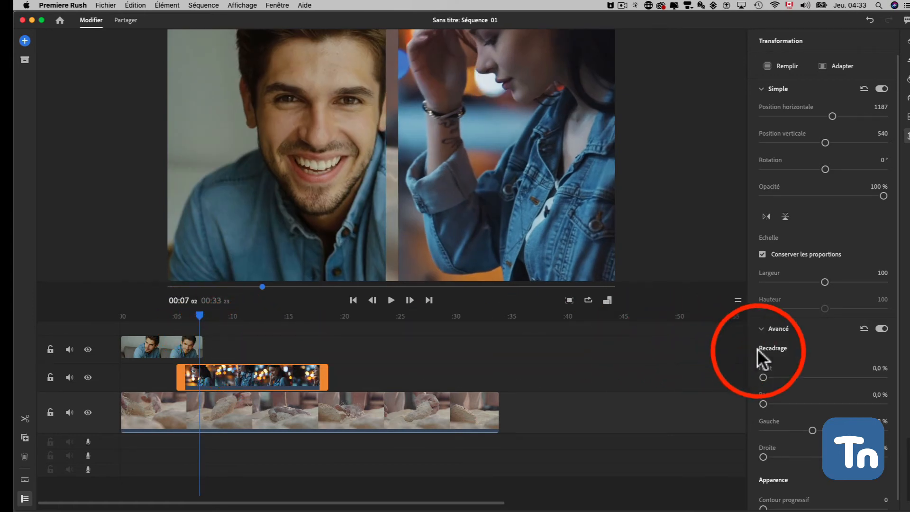
drag(811, 429, 805, 429)
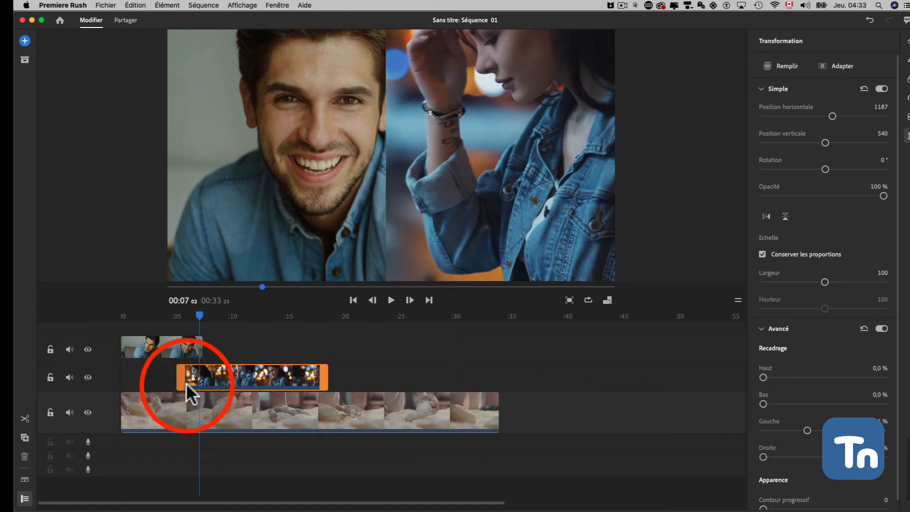
Trim the woman's clip's start and the man's clip's end to meet at 00:07 02, and play the sequence from the beginning
drag(182, 376, 198, 352)
click(202, 352)
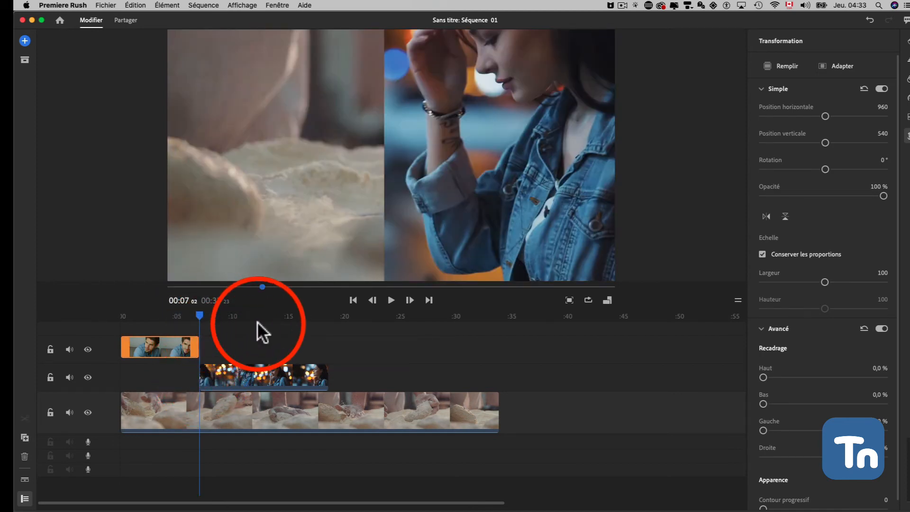
drag(200, 313, 112, 318)
key(space)
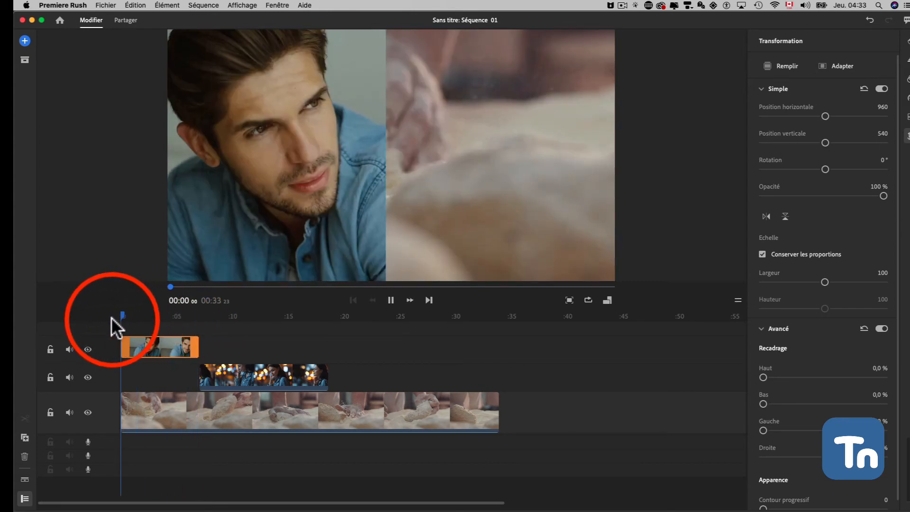
key(space)
key(space)
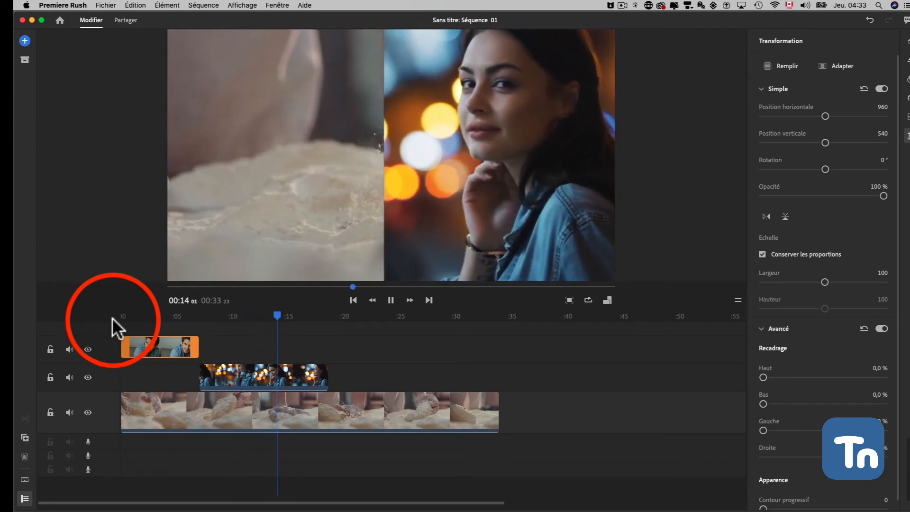
key(space)
Move the woman's clip about 2.5 seconds earlier to overlap the man's clip, and play the sequence from the beginning
click(234, 377)
drag(229, 378, 203, 376)
drag(143, 313, 118, 315)
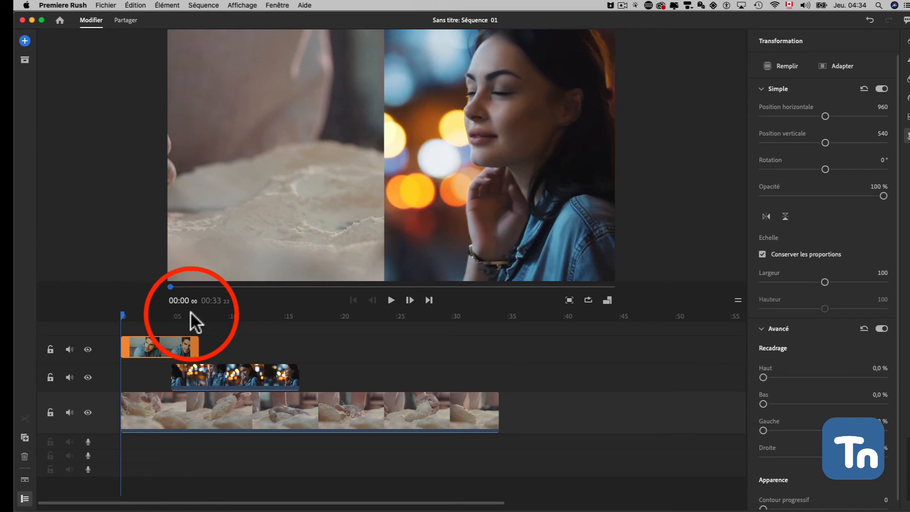
key(space)
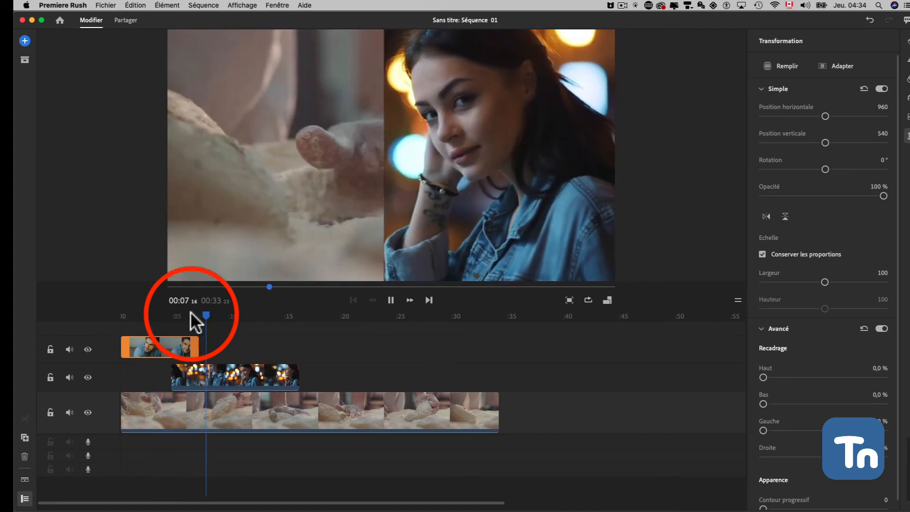
Shorten the woman's clip by trimming its end to just past the 10-second mark
click(254, 374)
drag(296, 372, 238, 374)
key(space)
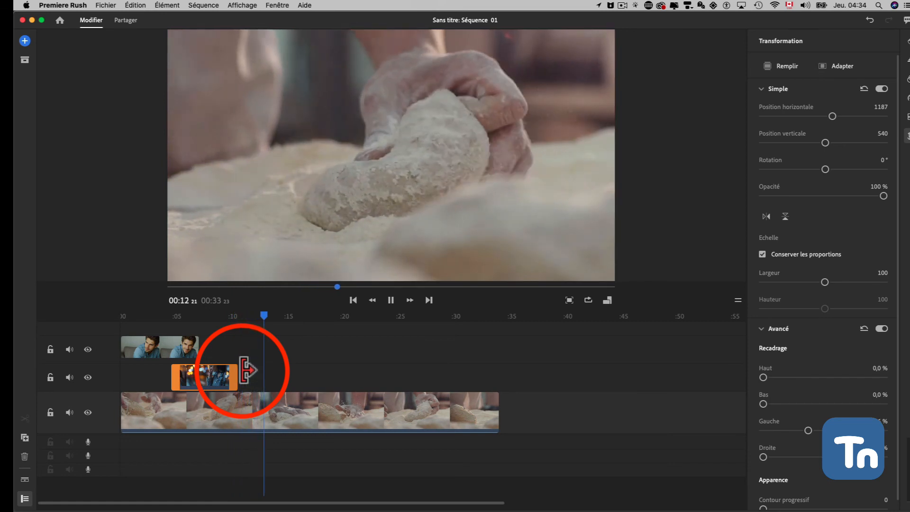
Place the man's and woman's clips back to back on one track above the dough clip, and scrub through the sequence
mouse_move(198, 382)
mouse_down()
mouse_move(229, 346)
mouse_move(173, 350)
mouse_move(176, 386)
mouse_move(180, 376)
mouse_up()
click(178, 345)
click(213, 346)
drag(212, 346, 211, 366)
click(144, 330)
click(121, 331)
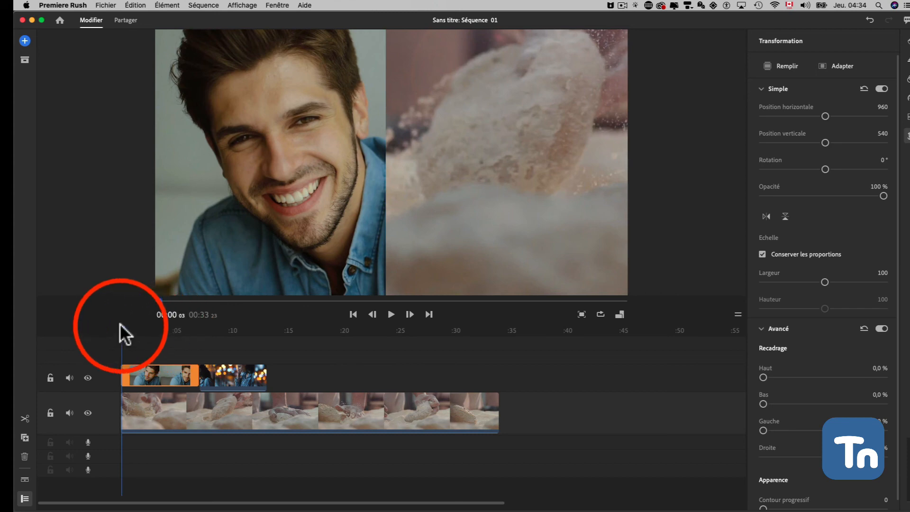
drag(122, 329, 249, 334)
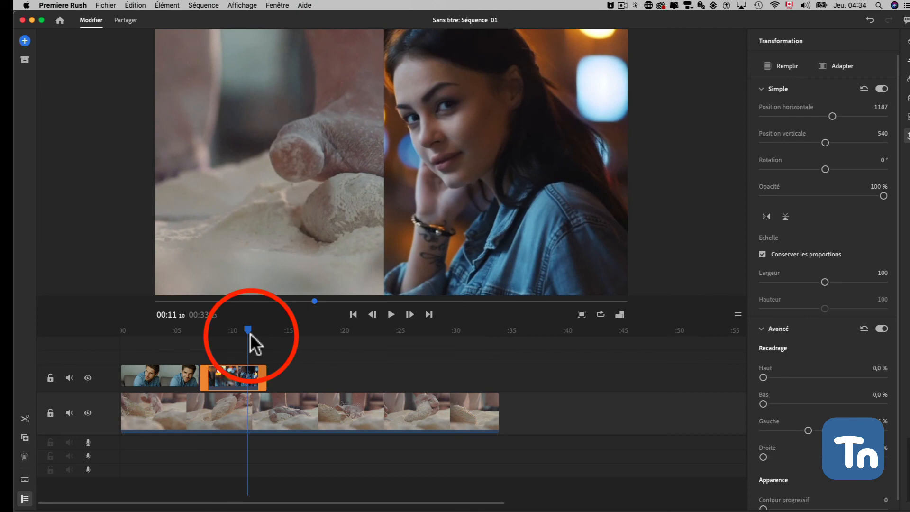
drag(246, 328, 284, 329)
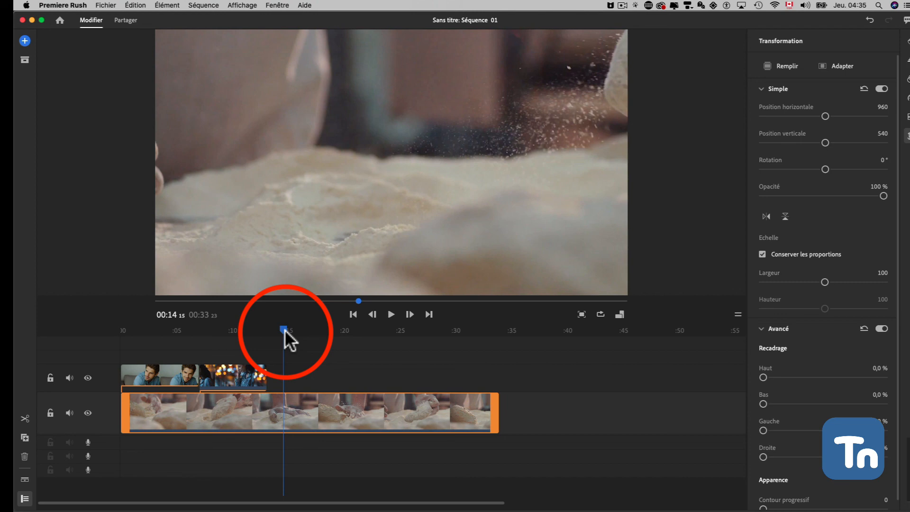
scroll(284, 329, right, 3)
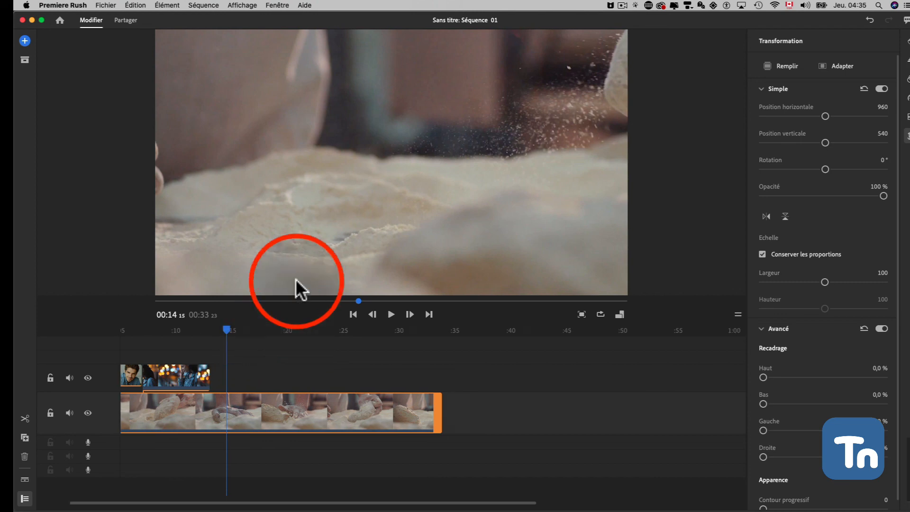
click(622, 6)
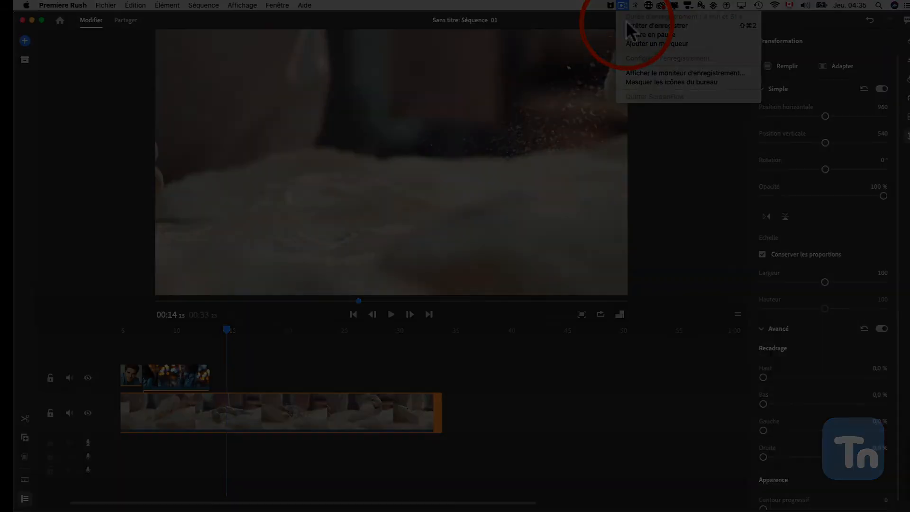